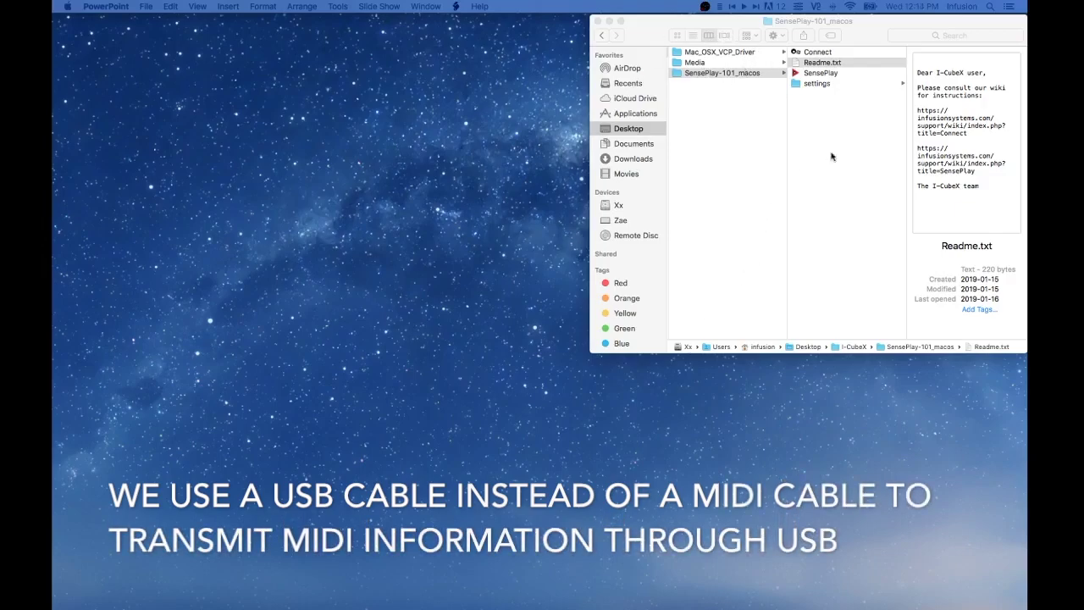
- Launch I-CubeX Connect to list WiDig 0002, then launch SensePlay from its folder
left_click(847, 55)
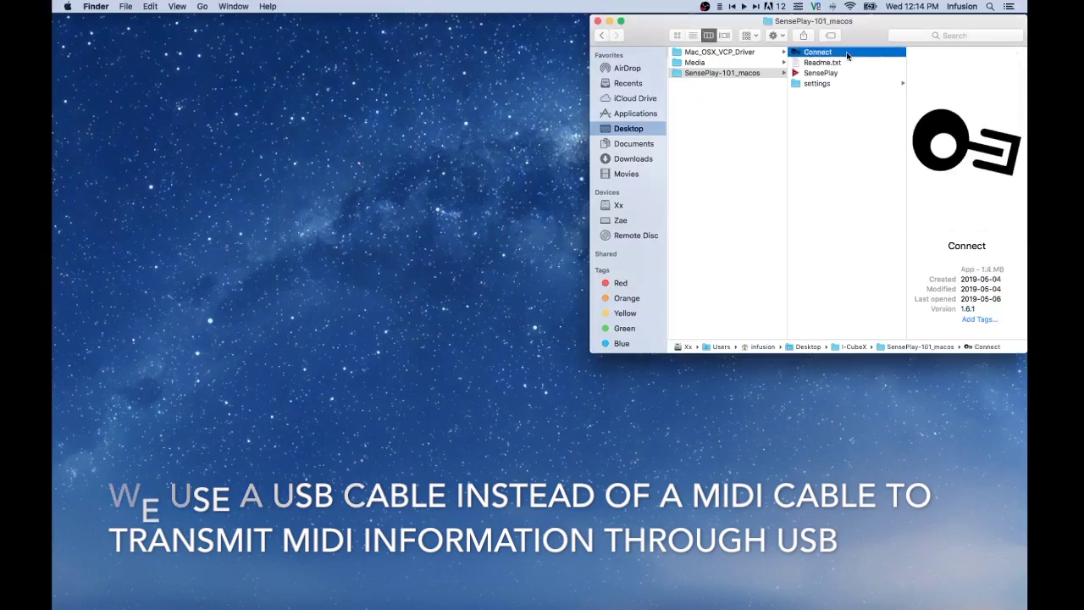
double_click(847, 54)
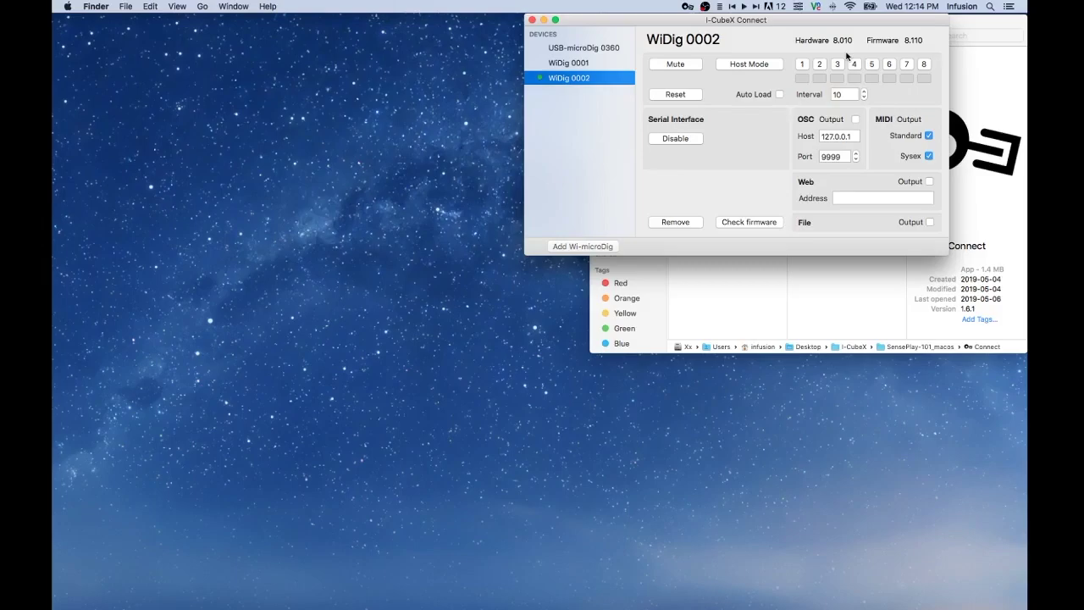
left_click(784, 286)
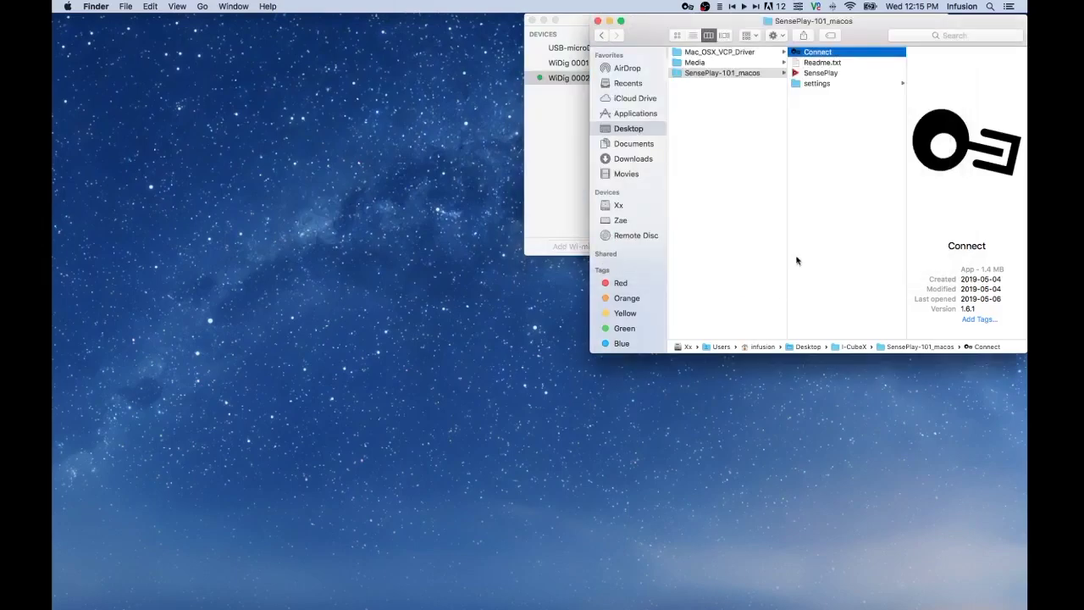
double_click(822, 73)
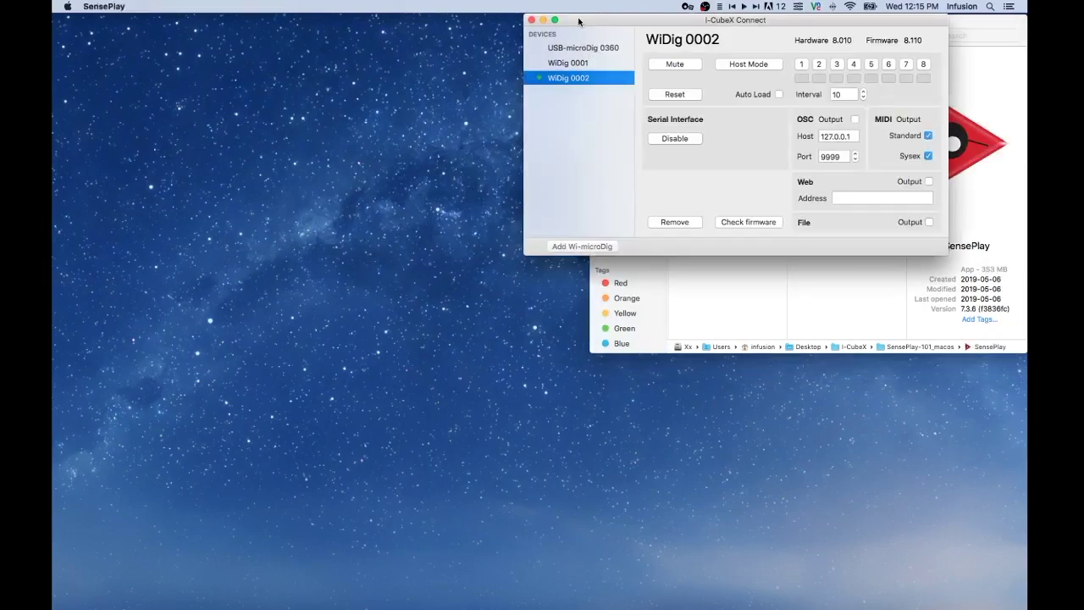
- Run the firmware check in Connect and acknowledge that v8.11 is already current
left_click(754, 223)
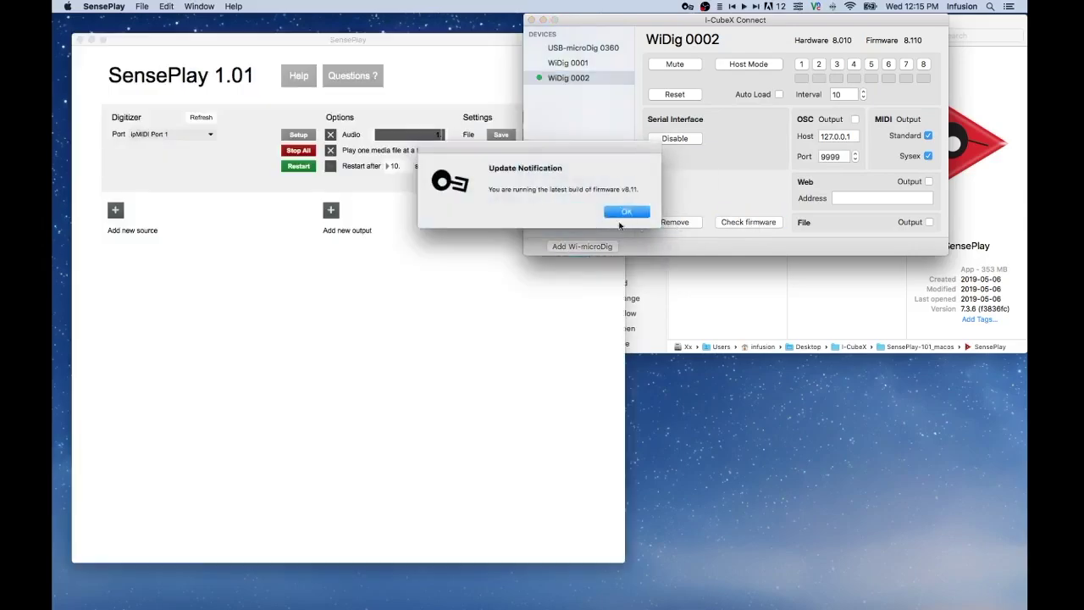
left_click(626, 213)
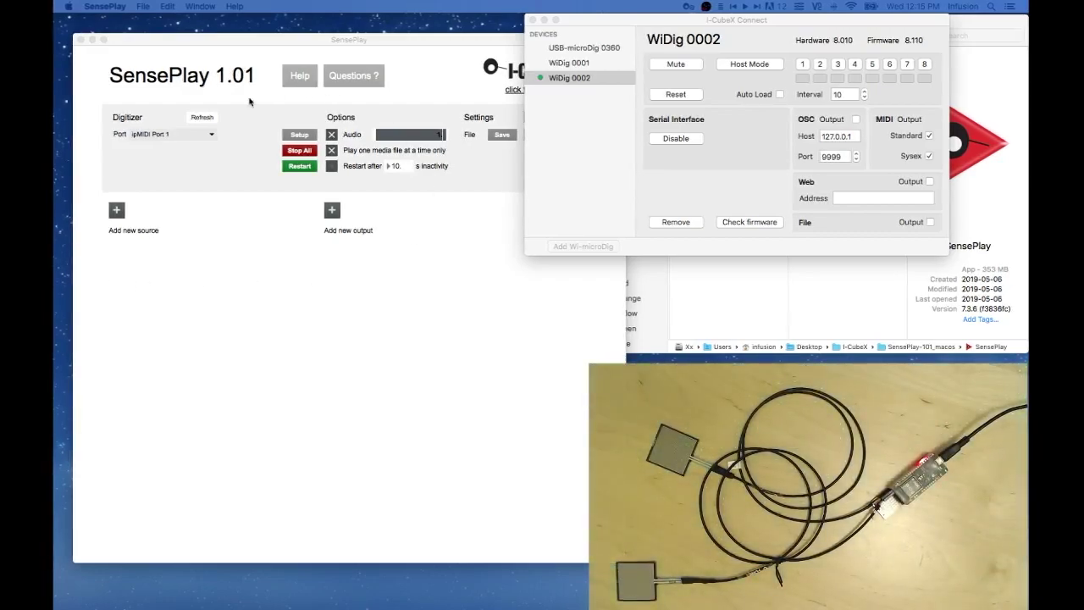
- Set SensePlay's port to WiDig 0002 and lower the audio volume to 0.8
left_click(207, 118)
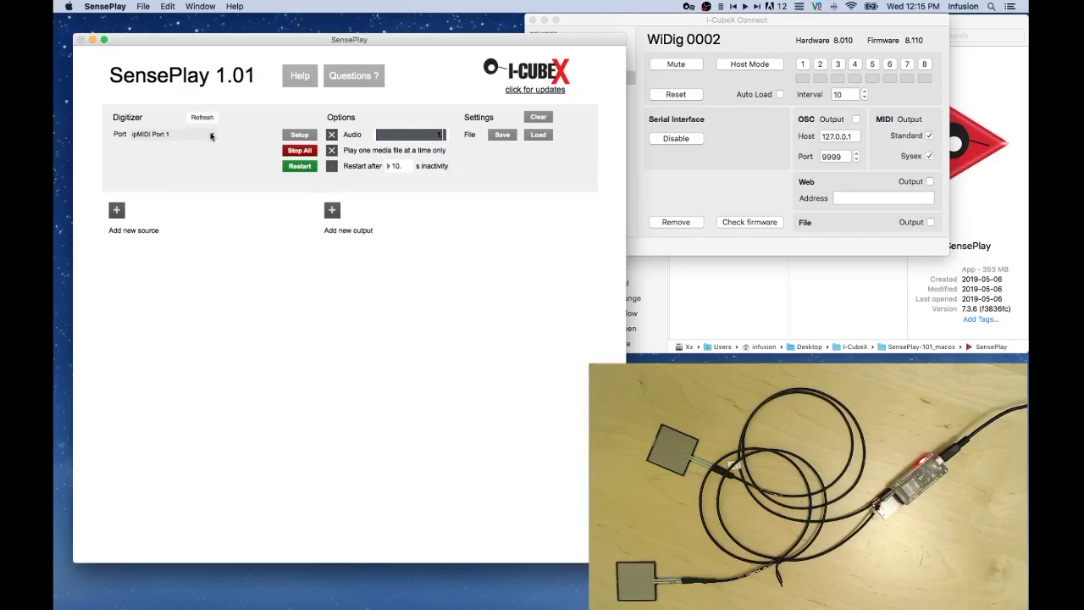
left_click(210, 137)
left_click(195, 178)
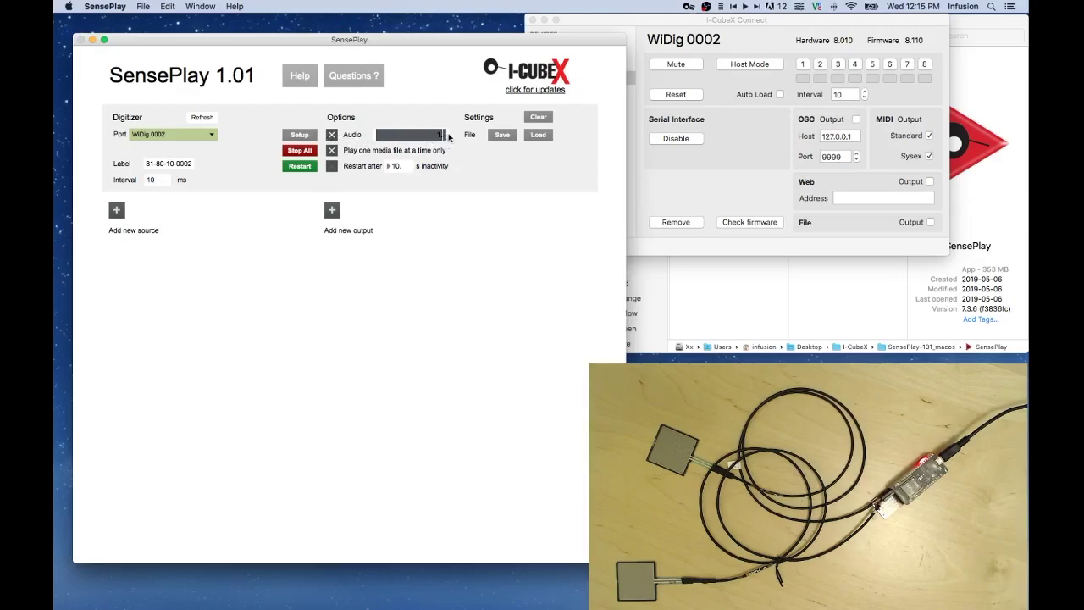
mouse_move(449, 137)
left_mouse_down()
mouse_move(377, 137)
mouse_move(431, 137)
left_mouse_up()
- Add Source 1 on input 1 and Source 2 on input 2
left_click(116, 210)
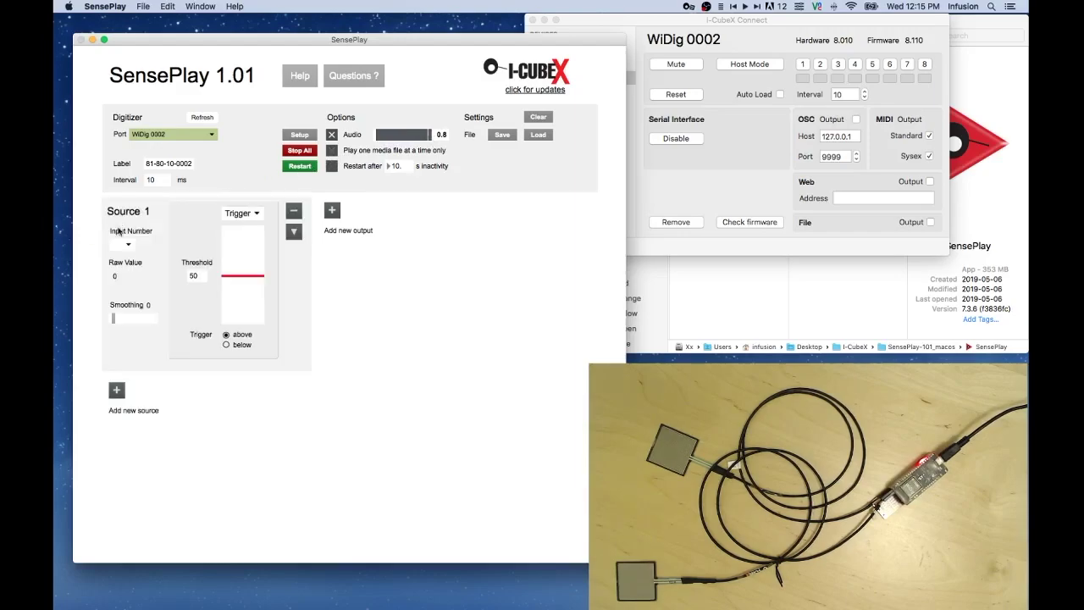
left_click(127, 244)
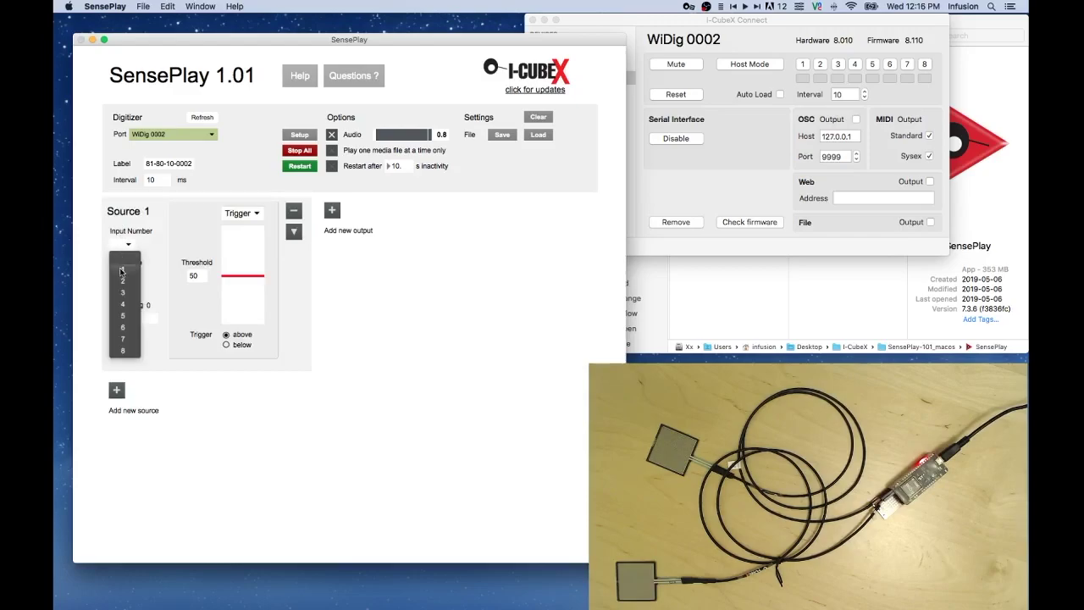
left_click(122, 269)
left_click(118, 391)
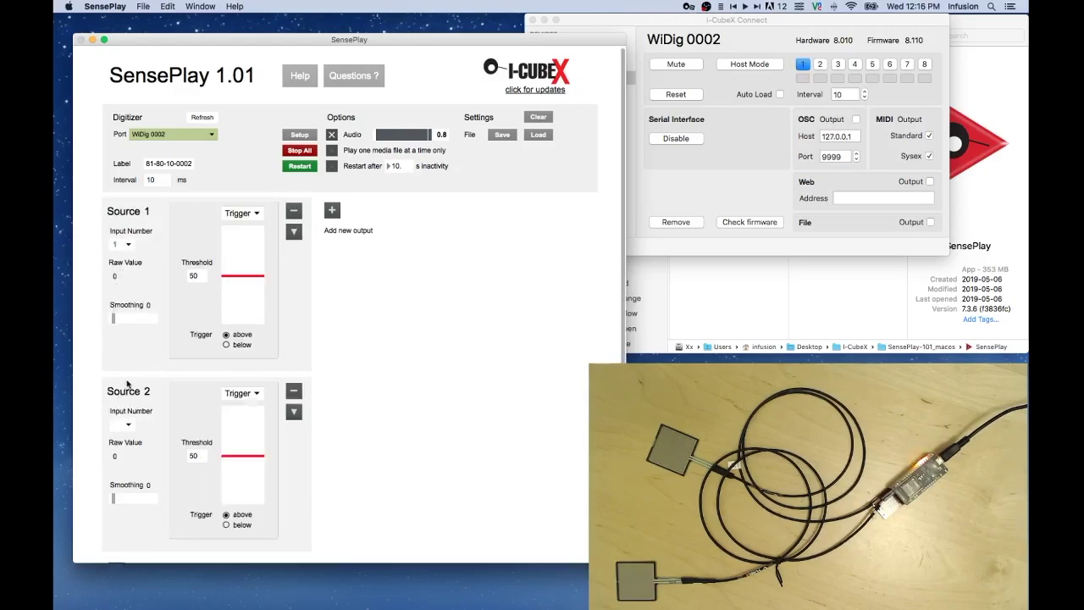
left_click(128, 425)
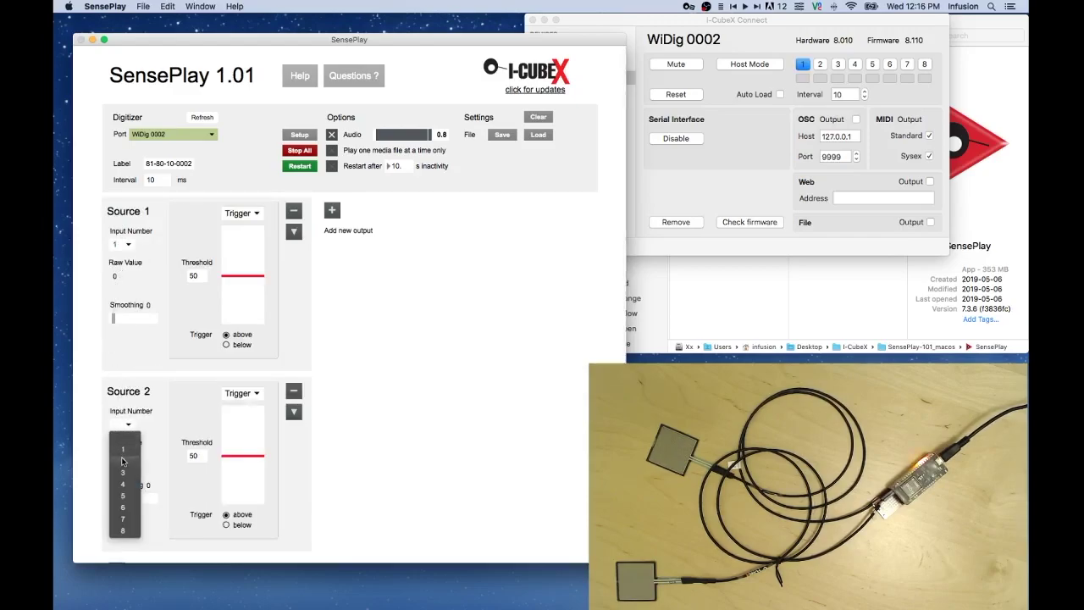
left_click(123, 462)
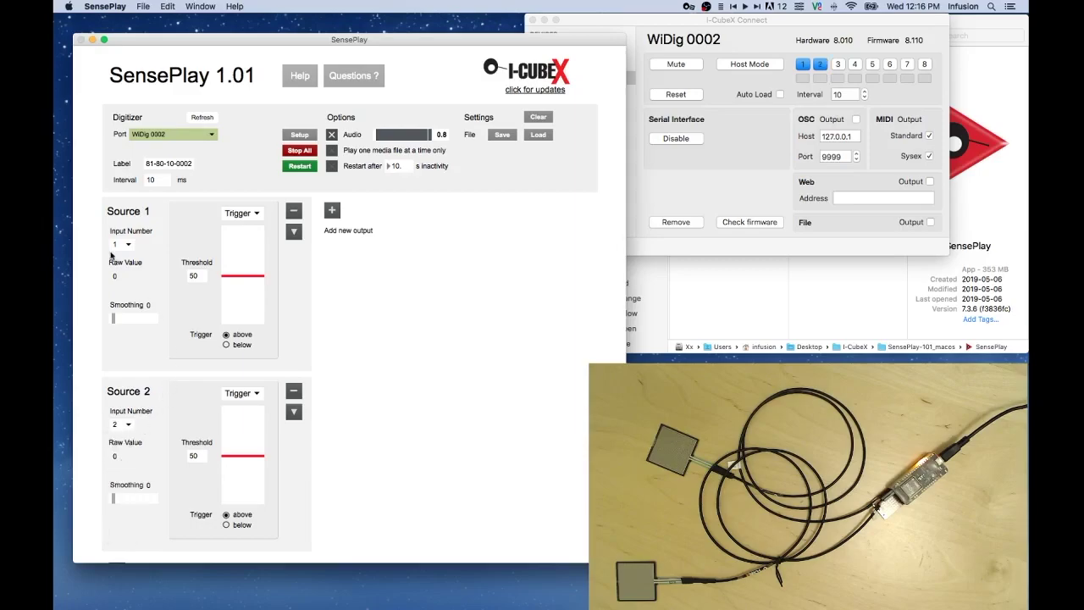
- Keep Source 1 in Trigger mode with threshold 79, and set Source 2's threshold to 22
left_click(258, 214)
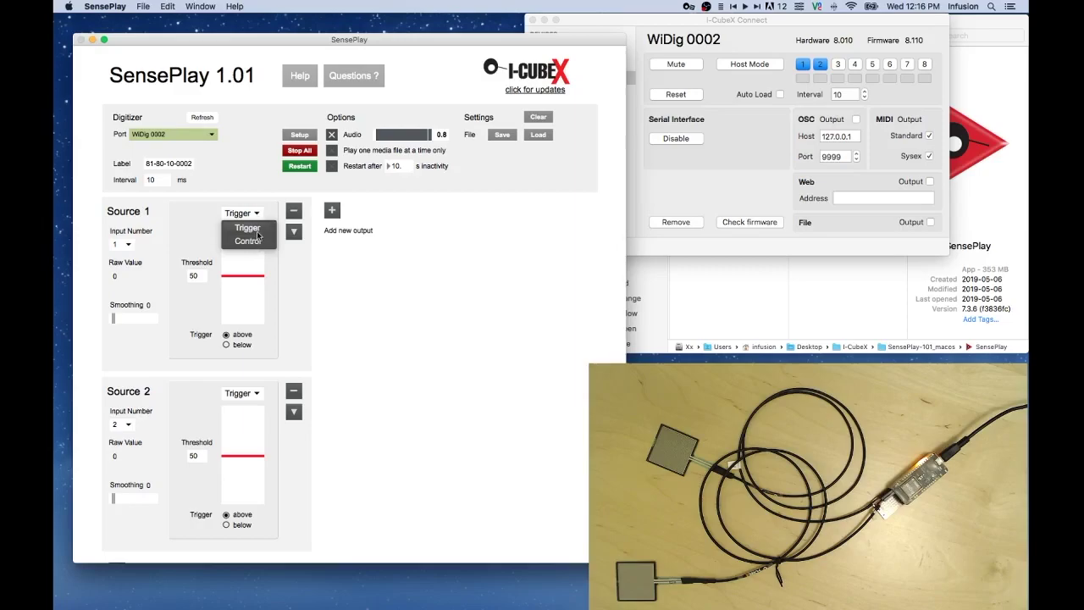
left_click(259, 232)
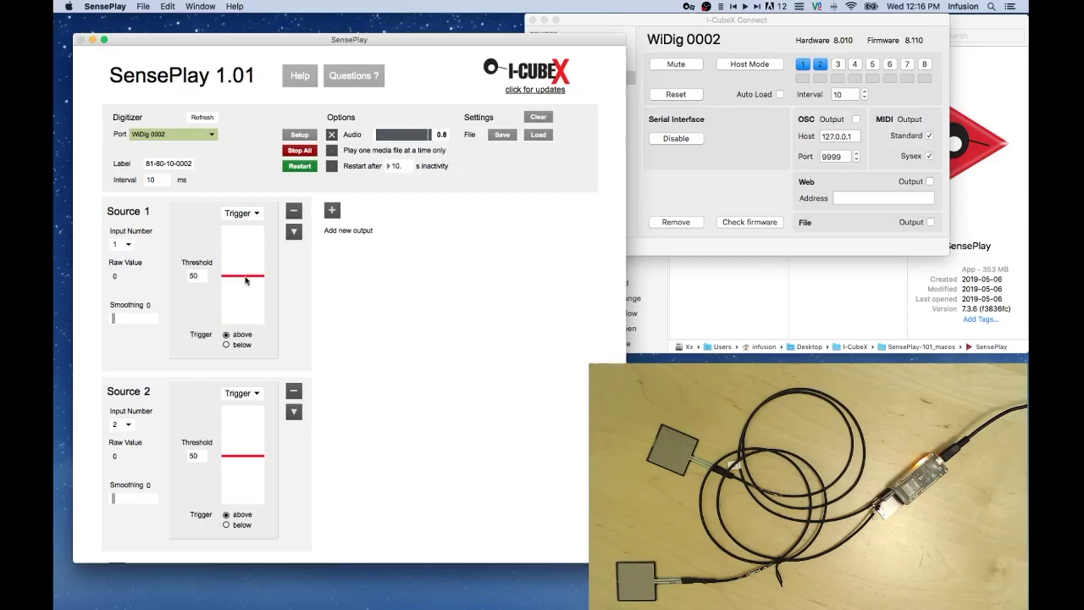
left_click_drag(247, 276, 248, 249)
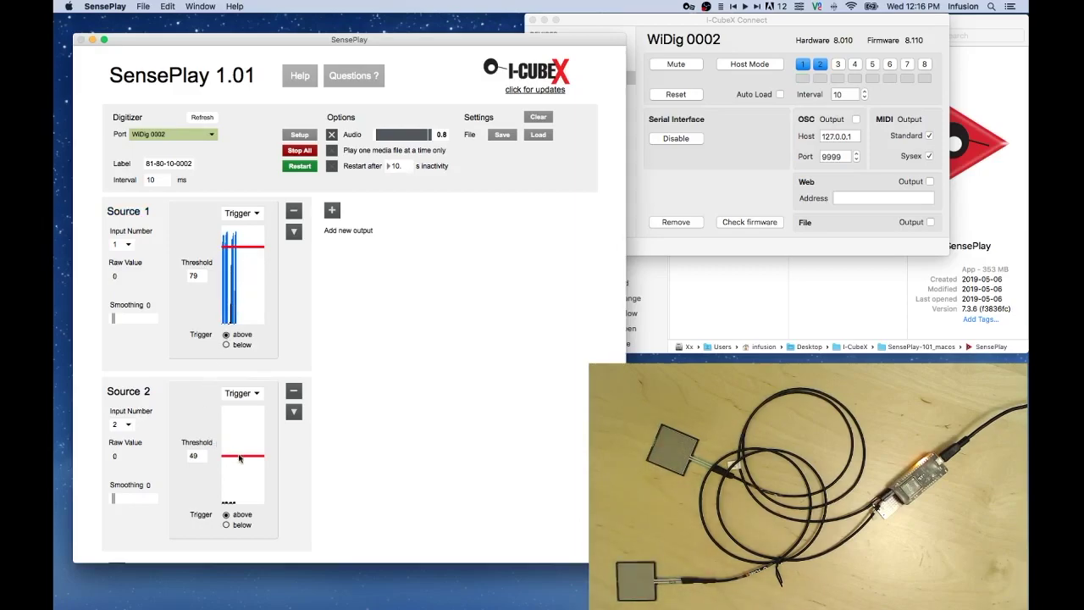
left_click_drag(239, 456, 235, 485)
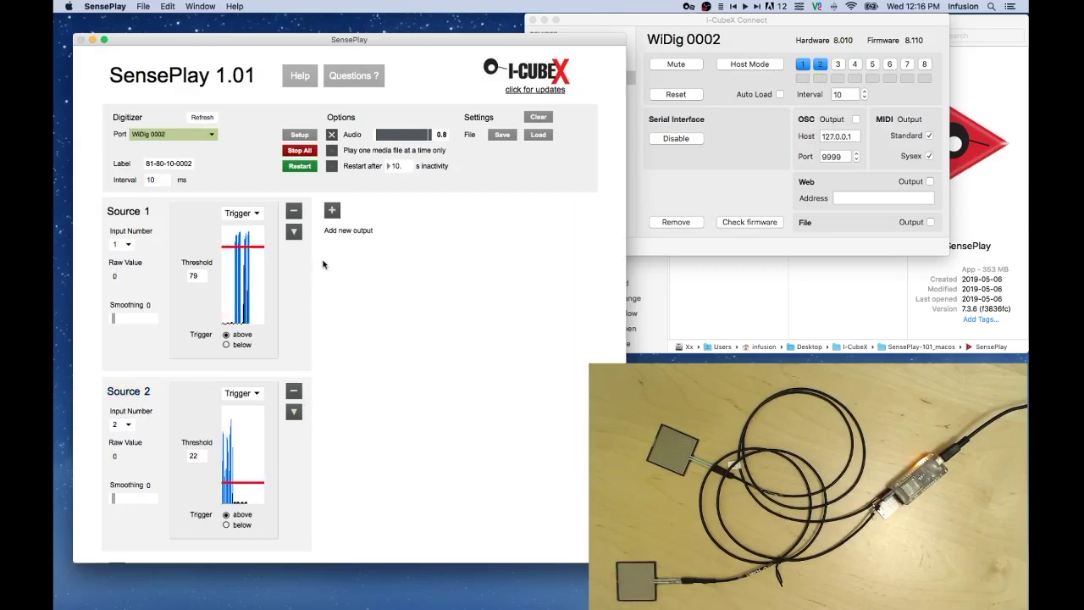
- Add an Audio output that starts on source1 and stops on source2
left_click(333, 210)
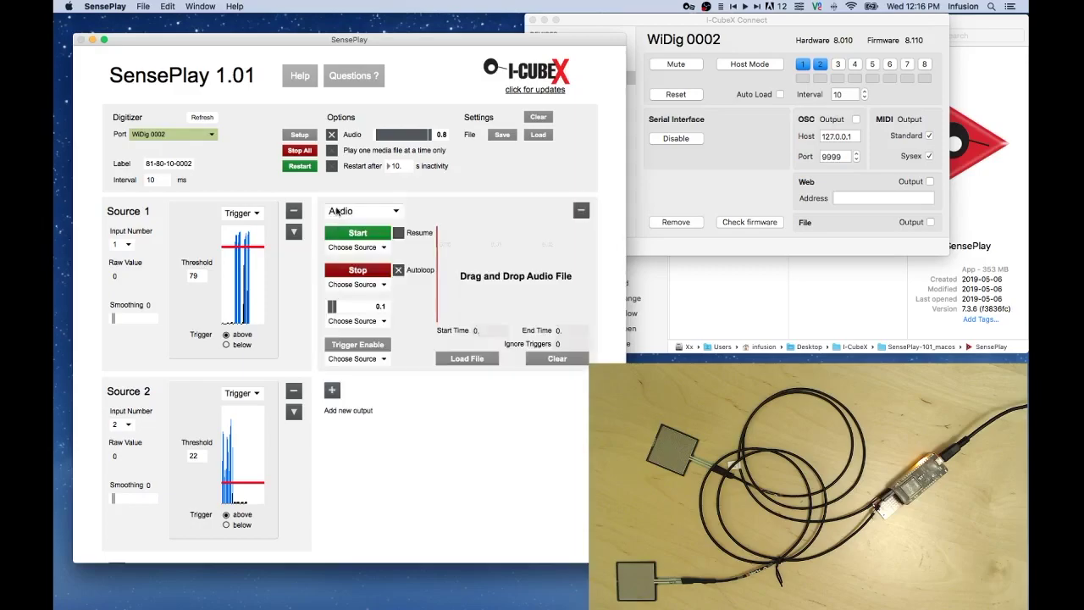
left_click(360, 212)
left_click(362, 229)
left_click(370, 249)
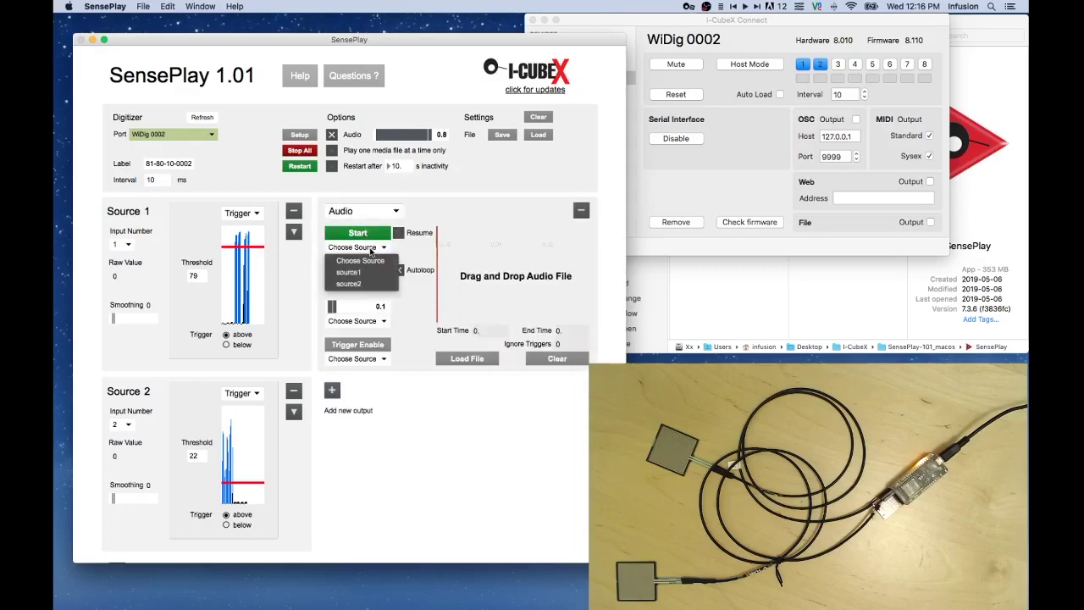
left_click(366, 272)
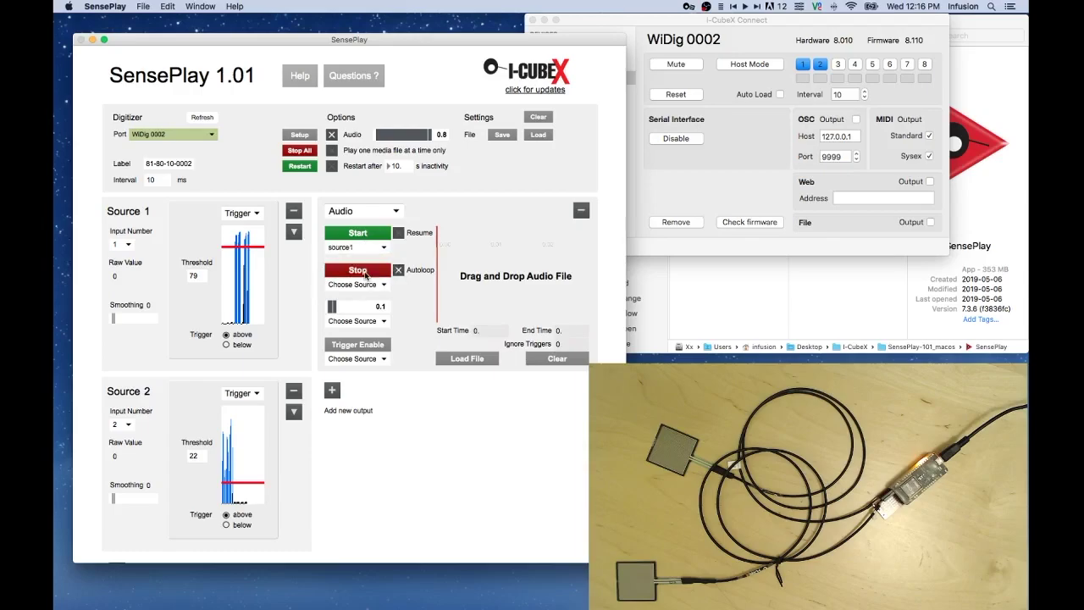
left_click(369, 286)
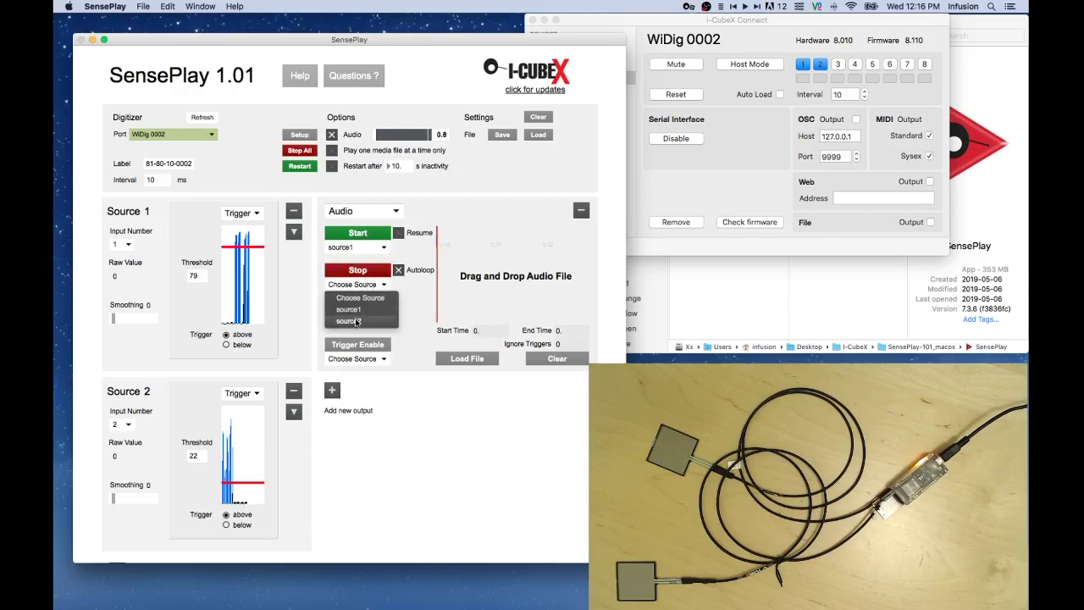
left_click(357, 322)
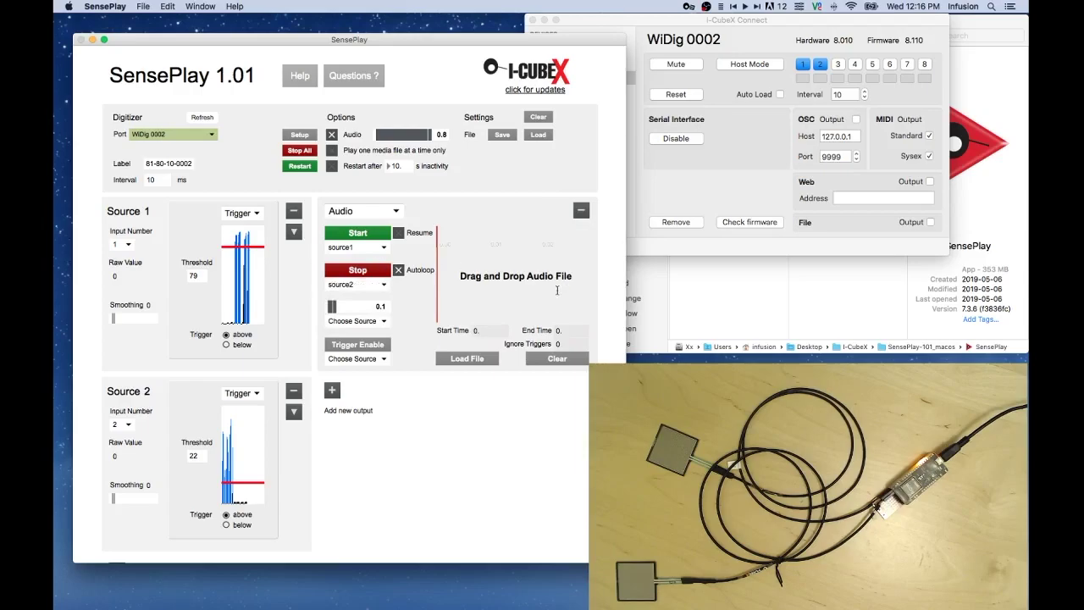
left_click(699, 308)
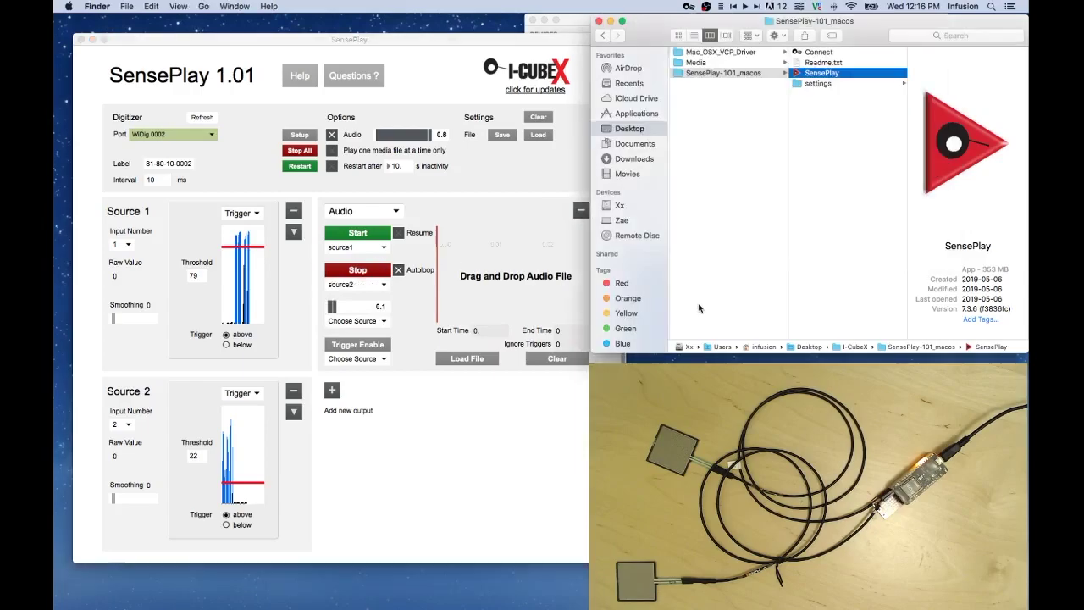
- Drag 12sec_cut_432934_neolin_und.wav from Media/Files onto the Audio output's drop zone
left_click(703, 63)
left_click(853, 52)
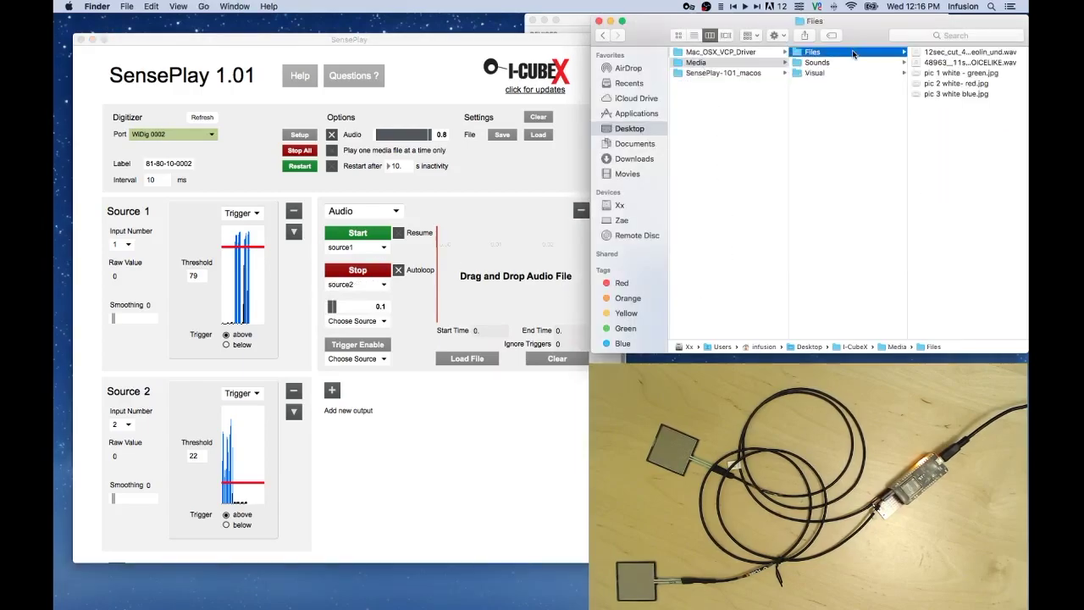
left_click(939, 54)
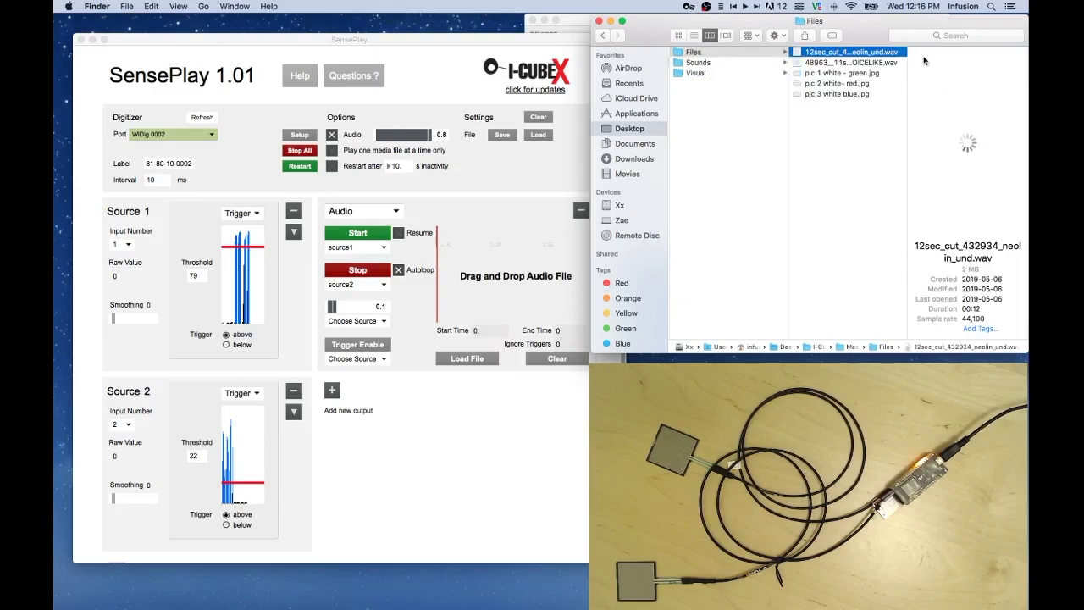
left_click_drag(868, 55, 526, 259)
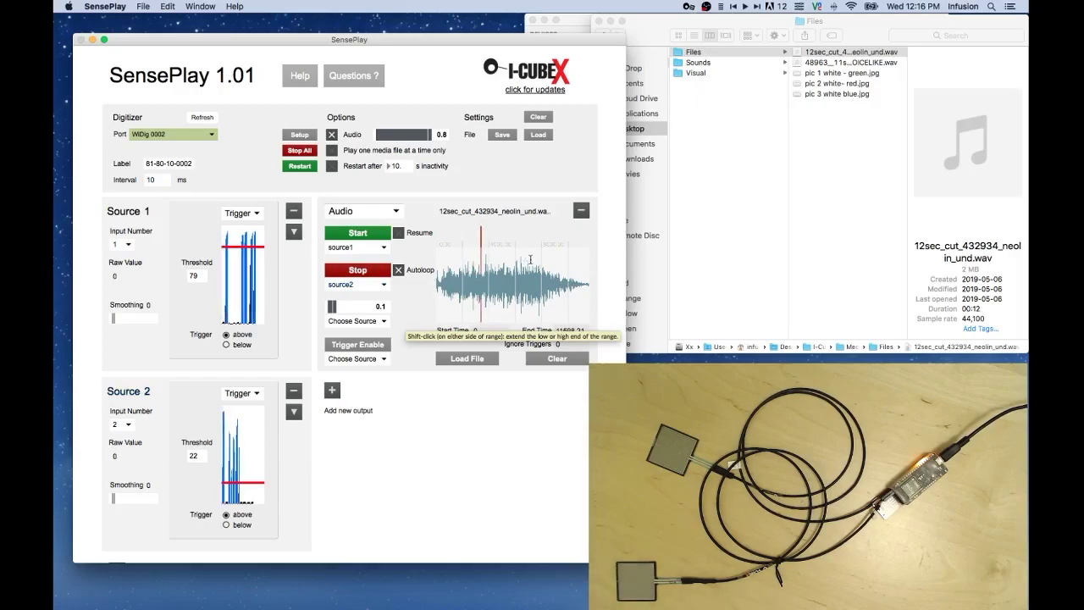
- Replace the Audio output's sound with 48963__11sec_VOICELIKE.wav and add a second output
left_click(558, 359)
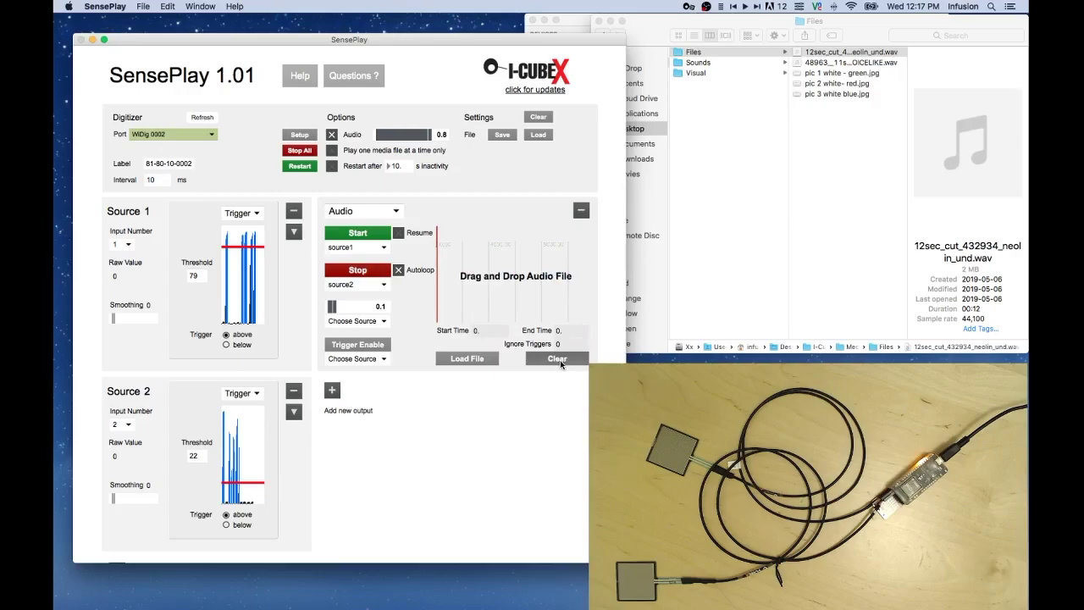
left_click(836, 59)
left_click(838, 63)
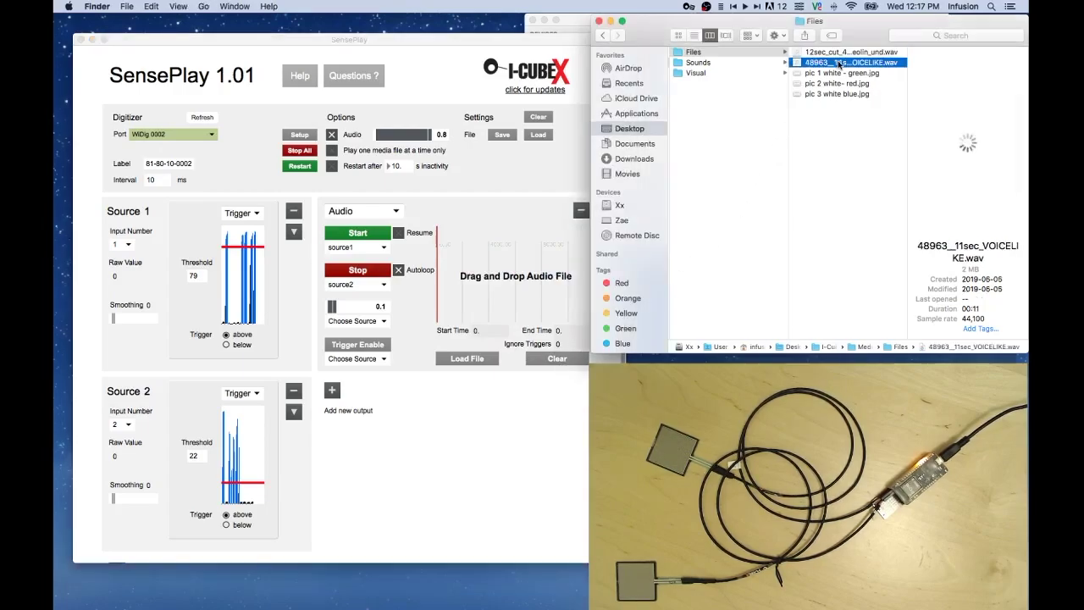
left_click_drag(838, 63, 514, 269)
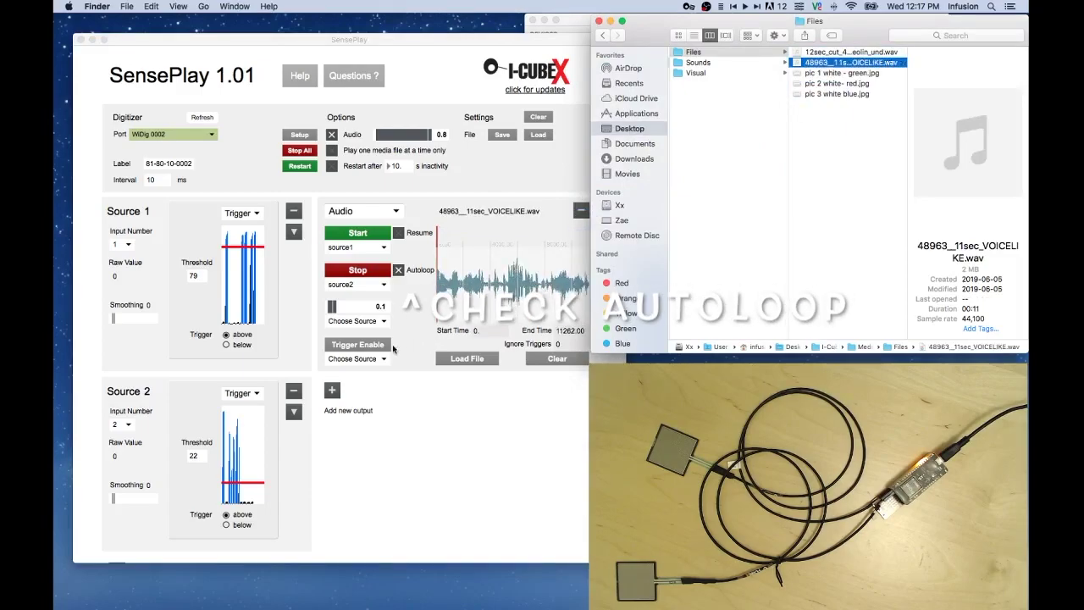
left_click(333, 388)
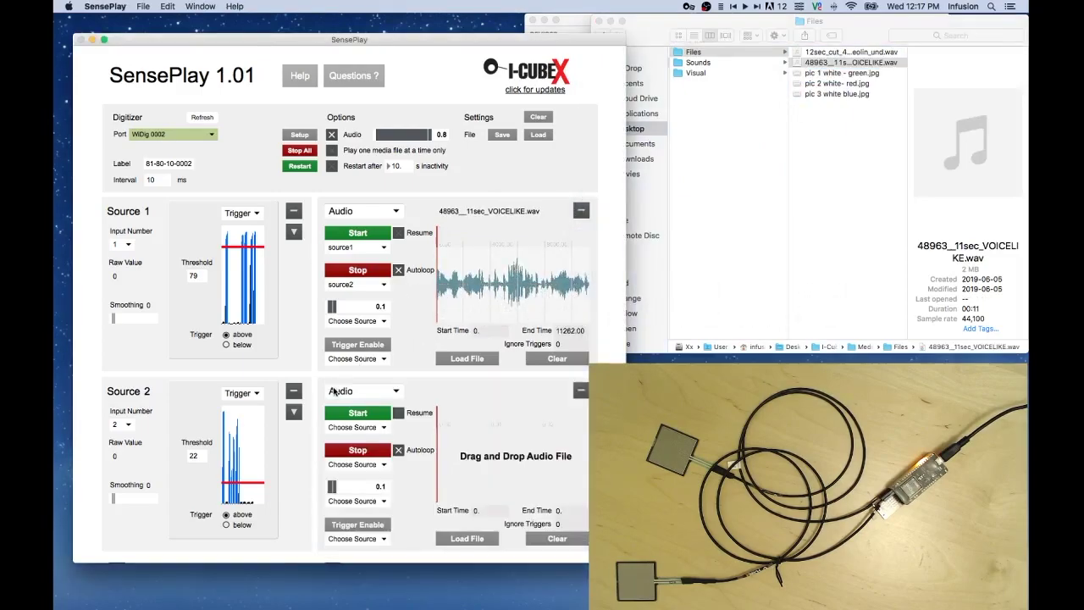
- Make the second output a Sequence whose Next is triggered by source1
left_click(377, 393)
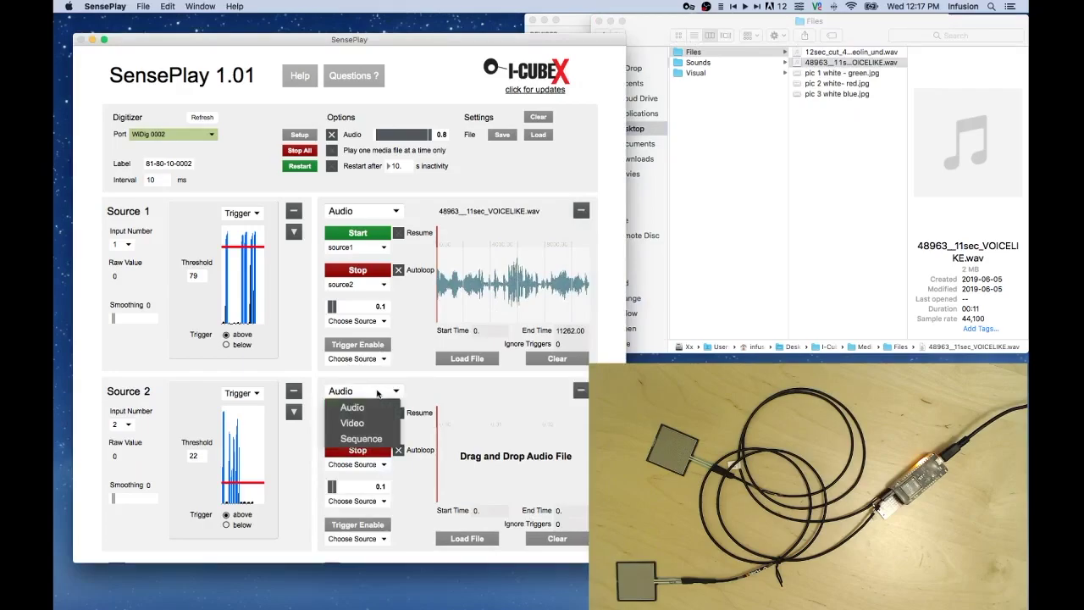
left_click(378, 440)
left_click(383, 427)
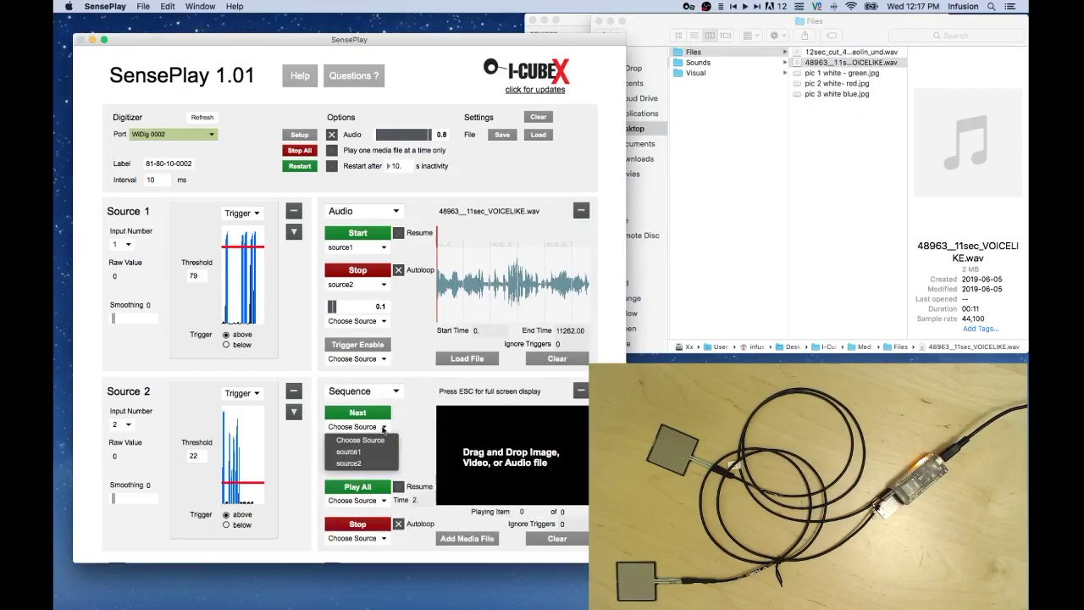
left_click(375, 454)
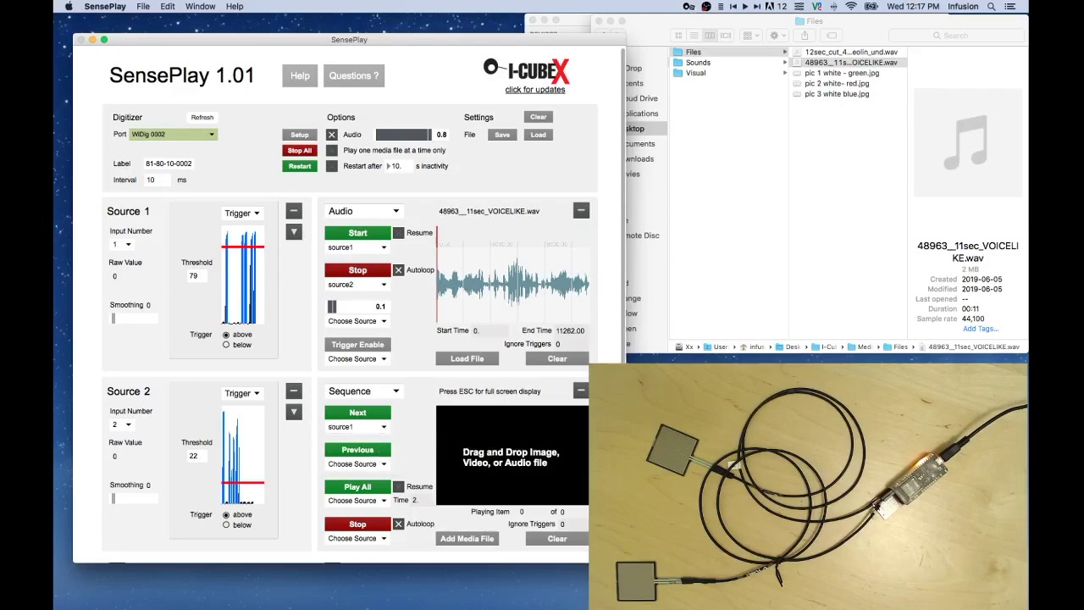
left_click(840, 73)
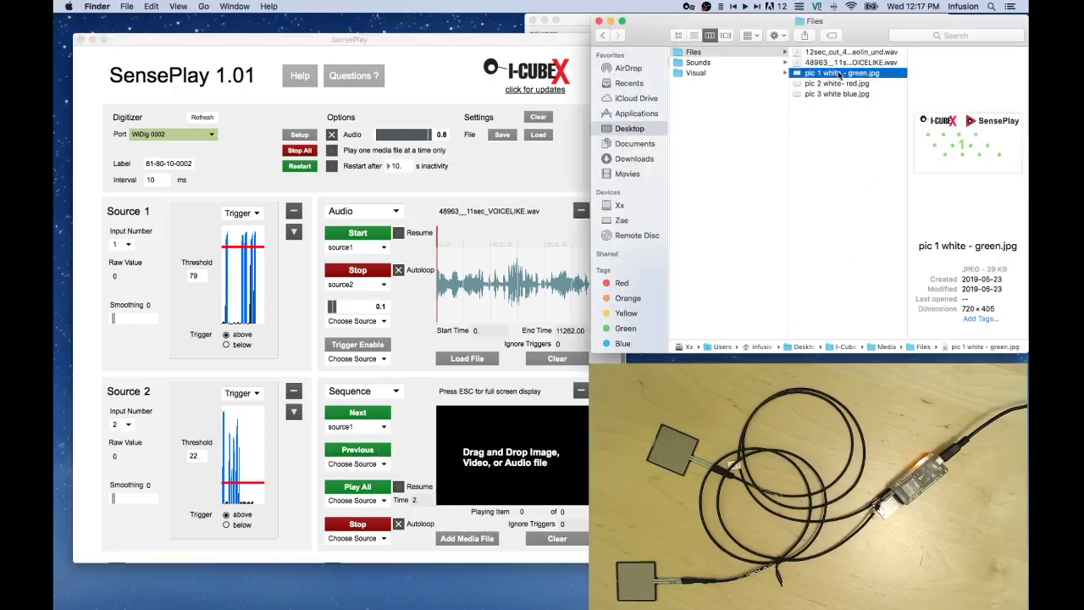
- Drag pic 1 through pic 3 from Finder into the Sequence output
left_click(836, 94, "shift")
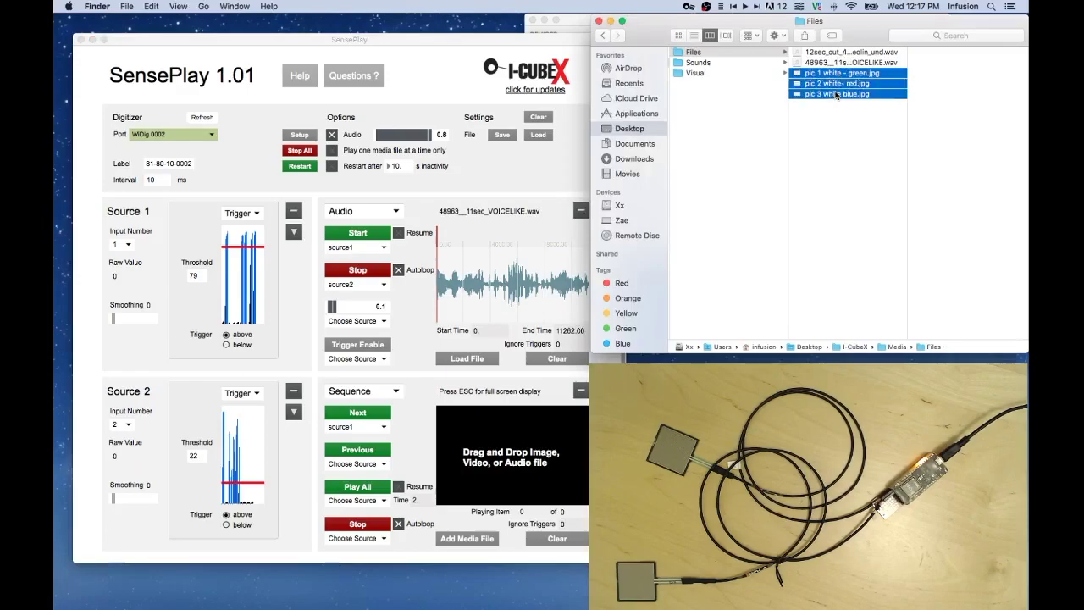
left_click_drag(843, 85, 520, 441)
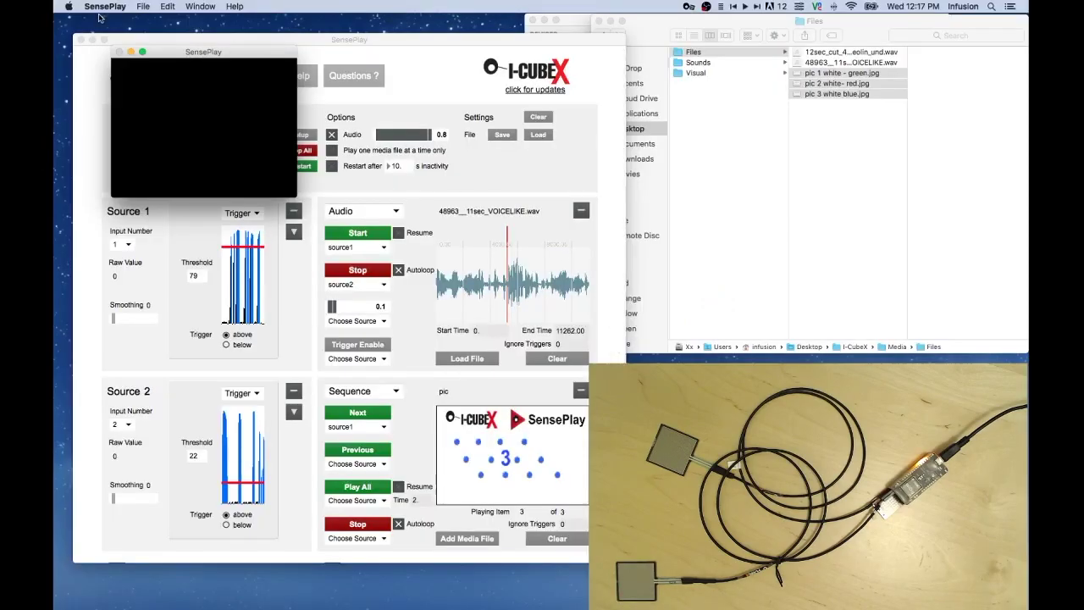
- Hide the output display window and save the settings as settings4.json
left_click(132, 53)
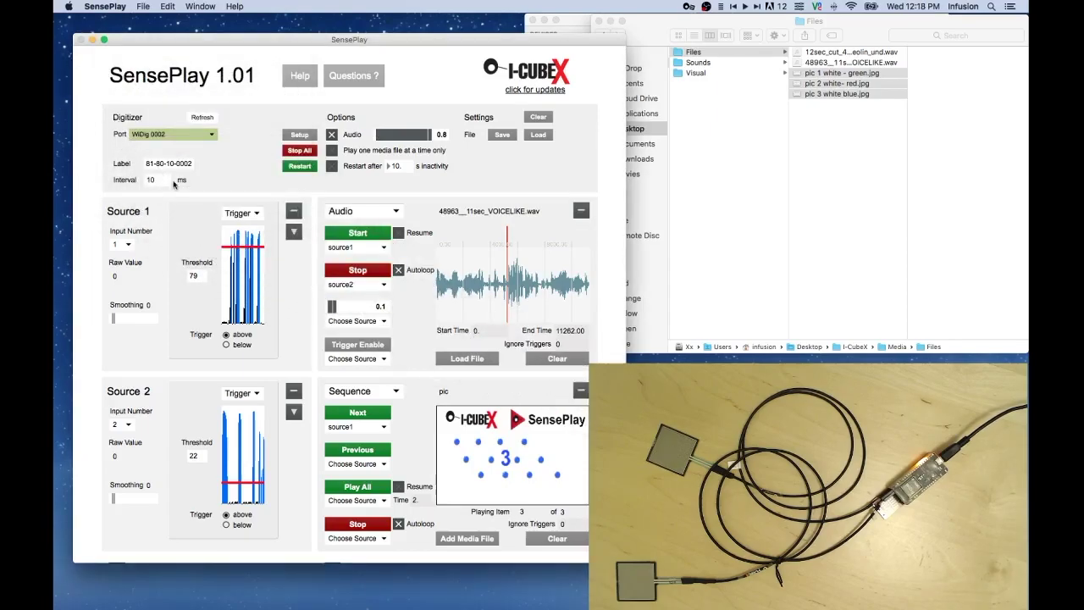
left_click(500, 135)
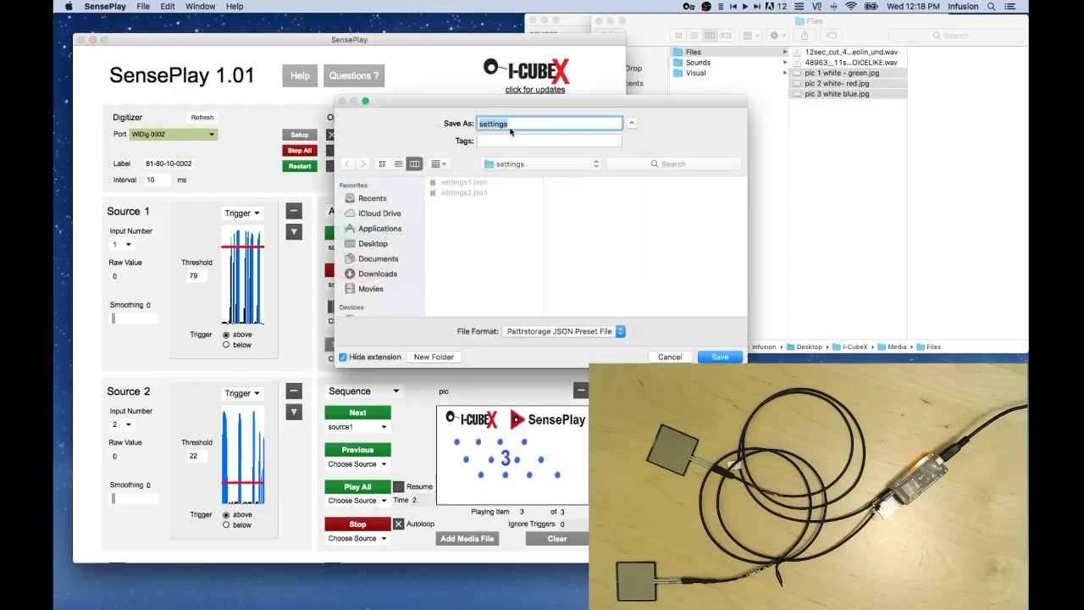
left_click(511, 123)
left_click(719, 357)
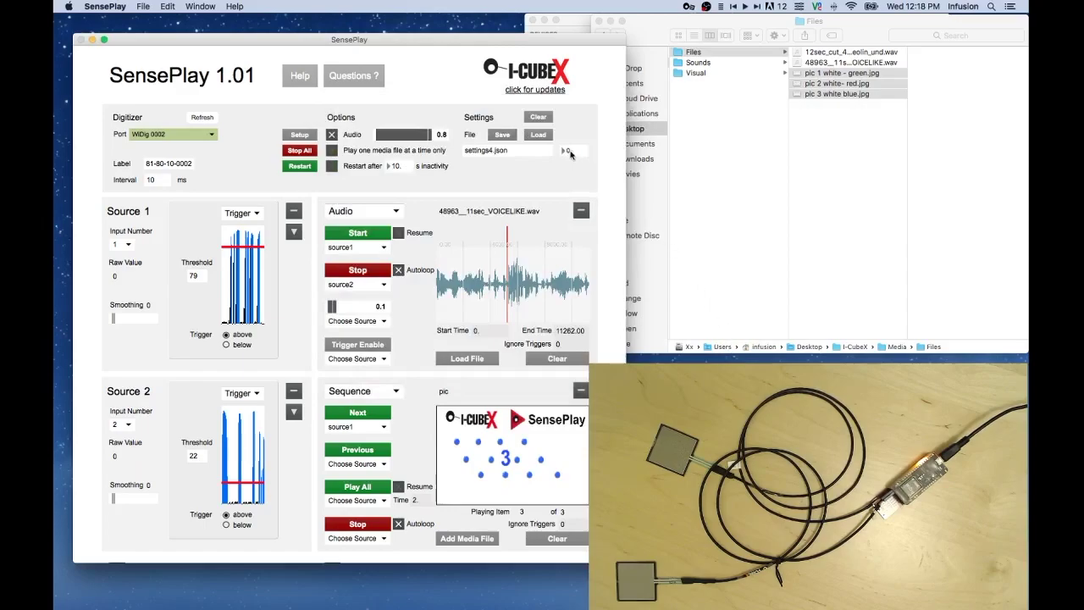
- Clear the startup delay value, then bring up the I-CubeX download page in Firefox
mouse_move(571, 152)
key("BackSpace")
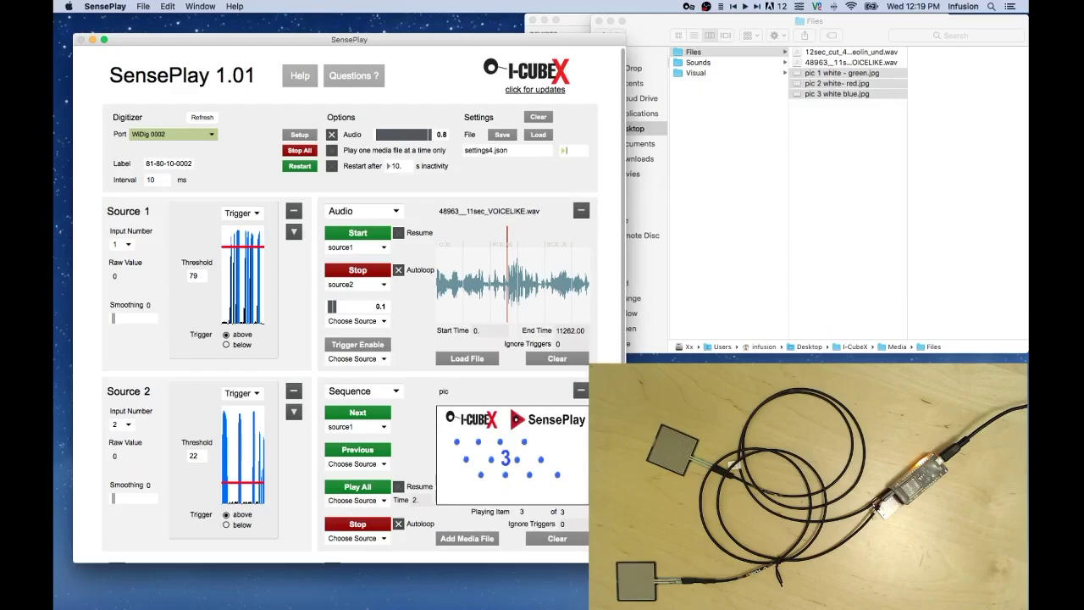
mouse_move(644, 605)
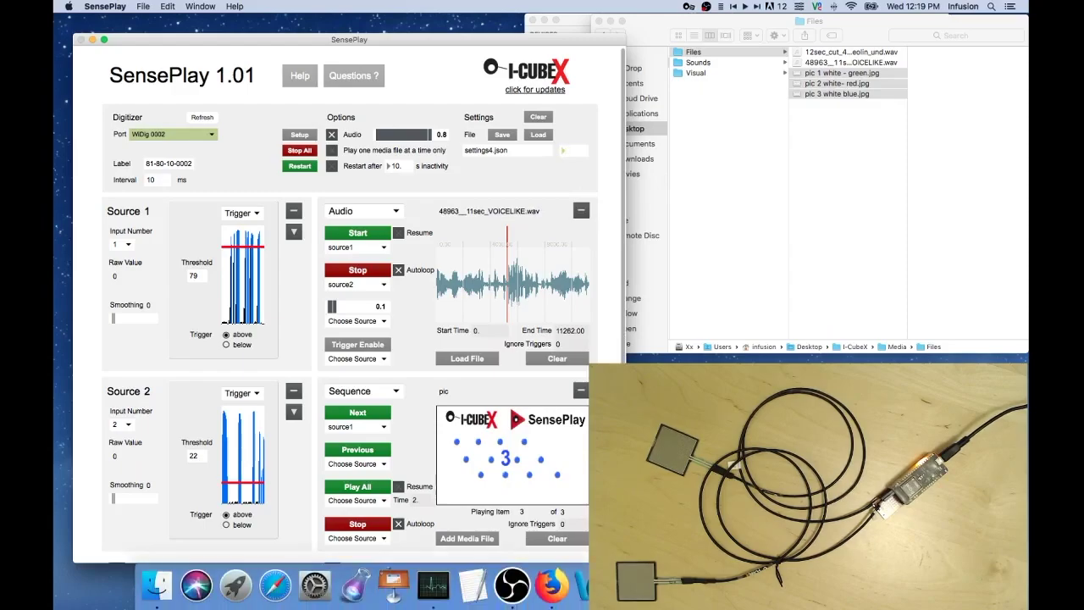
left_click(551, 585)
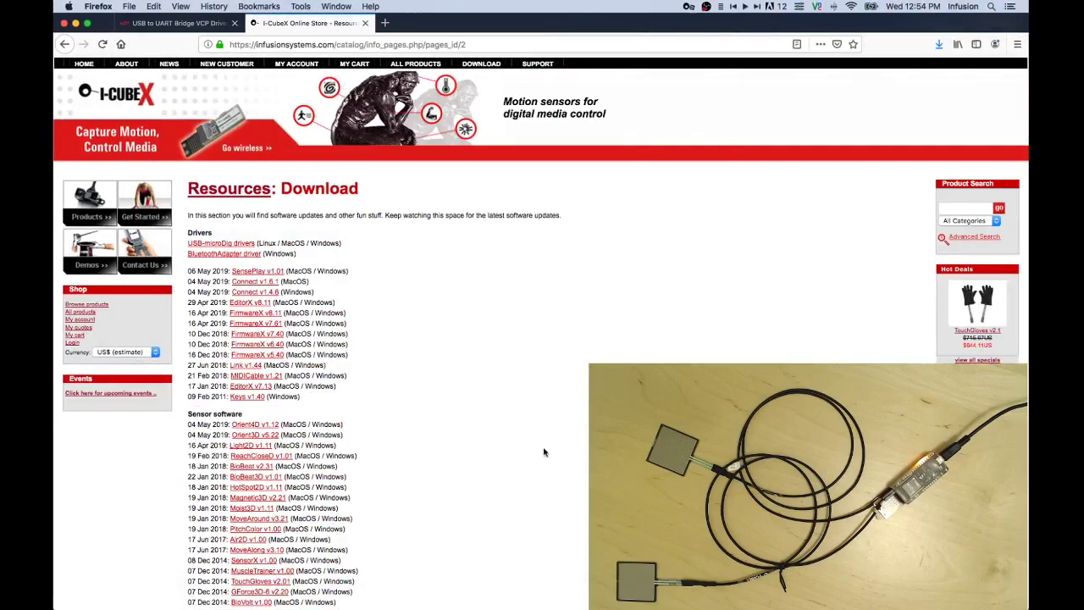
- Go back to the Google results and open the I-CubeX 'Resources: Download' page listing SensePlay v1.01
left_click(64, 44)
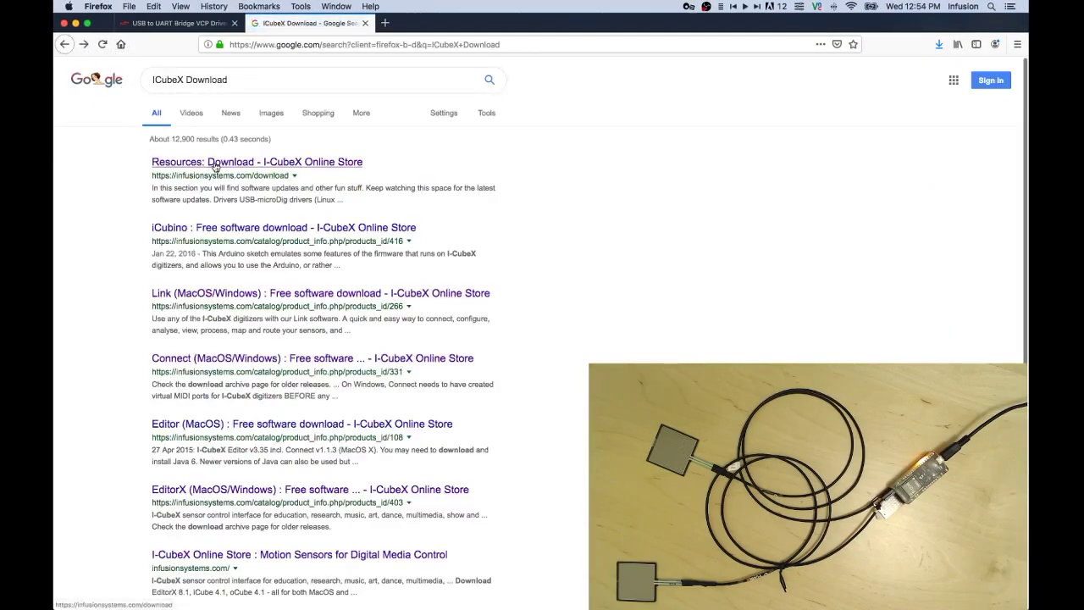
left_click(157, 164)
- Return to SensePlay's desktop, open the Version 1.0x help wiki page, then the Technical Support Enquiry form
key("ctrl+Up")
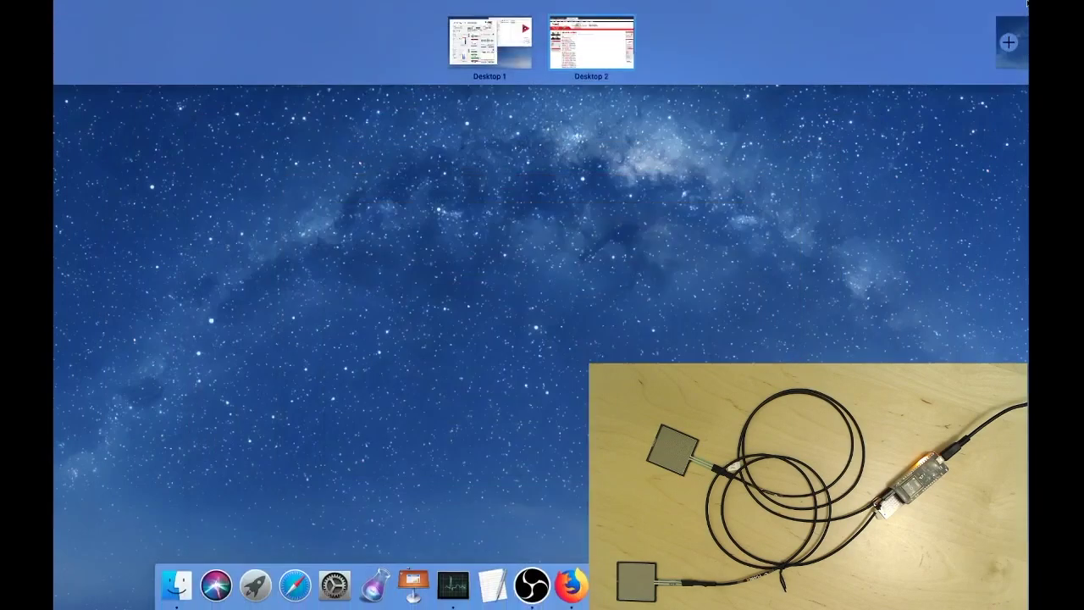
left_click(483, 47)
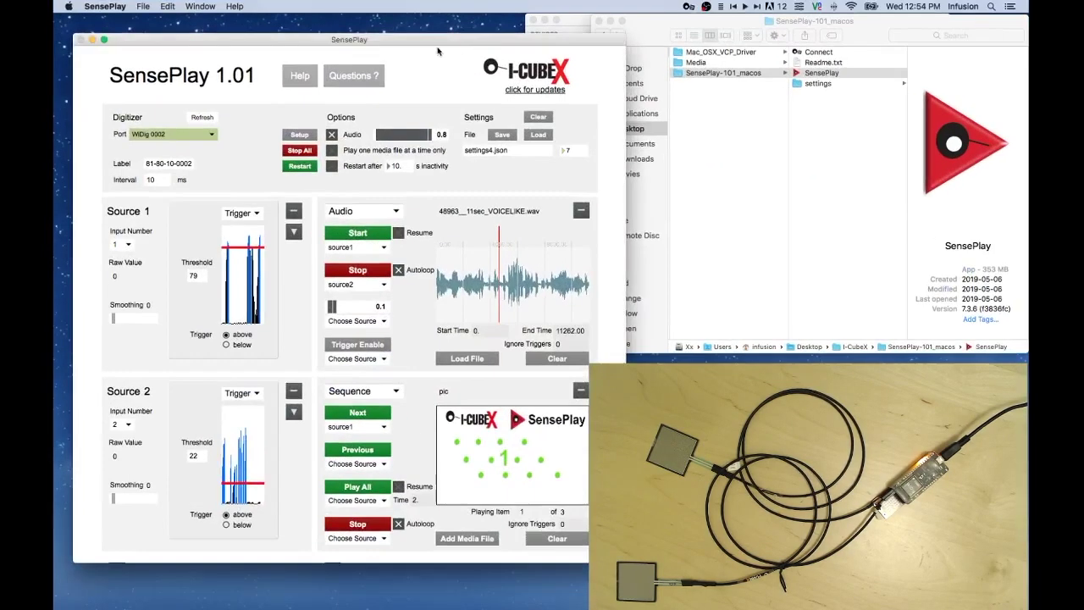
left_click(298, 76)
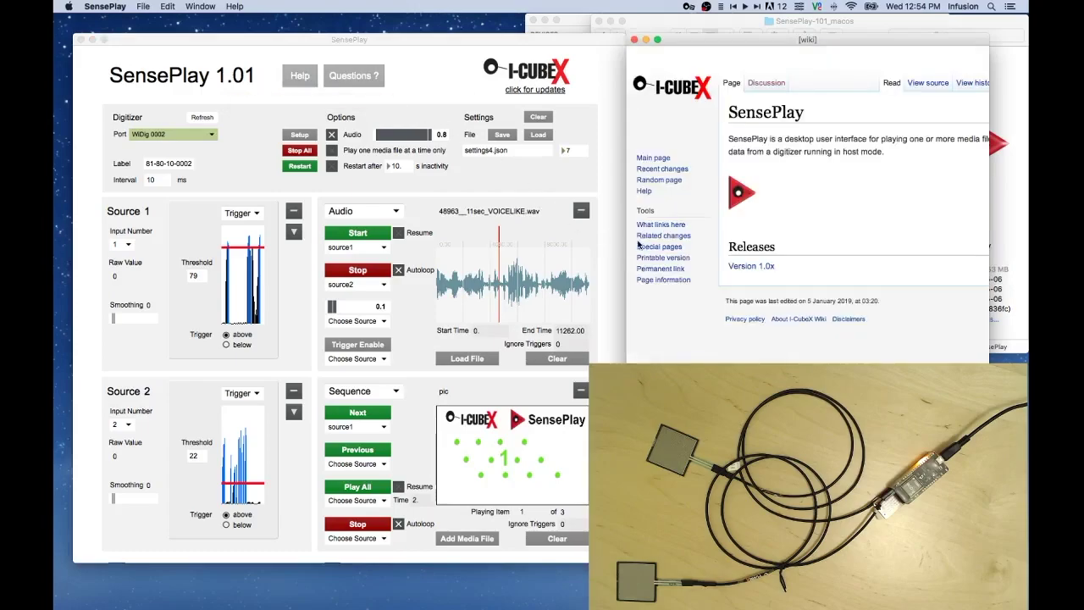
left_click(745, 268)
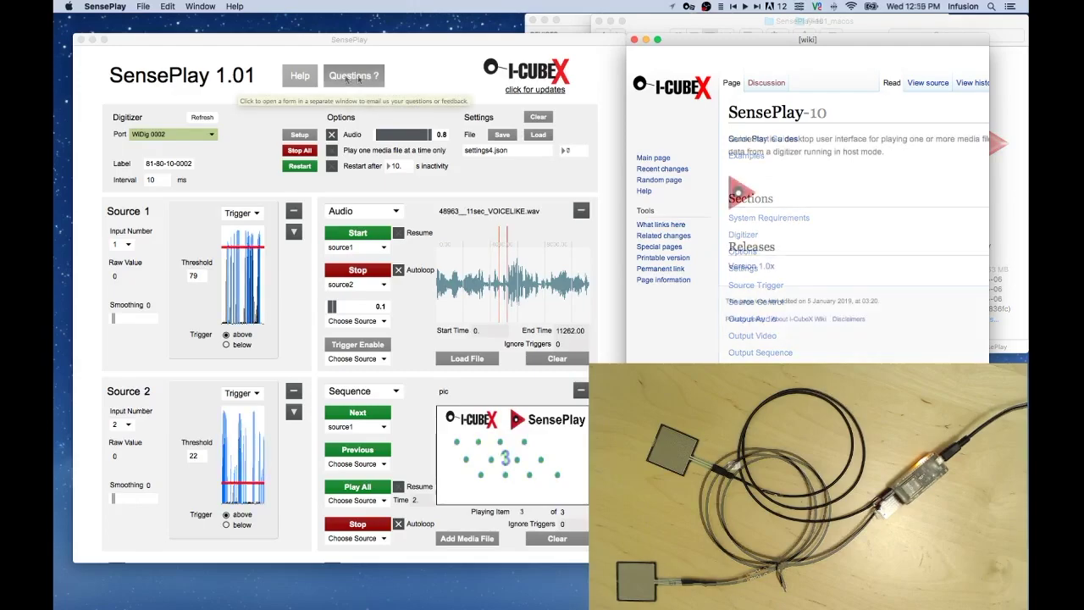
left_click(356, 75)
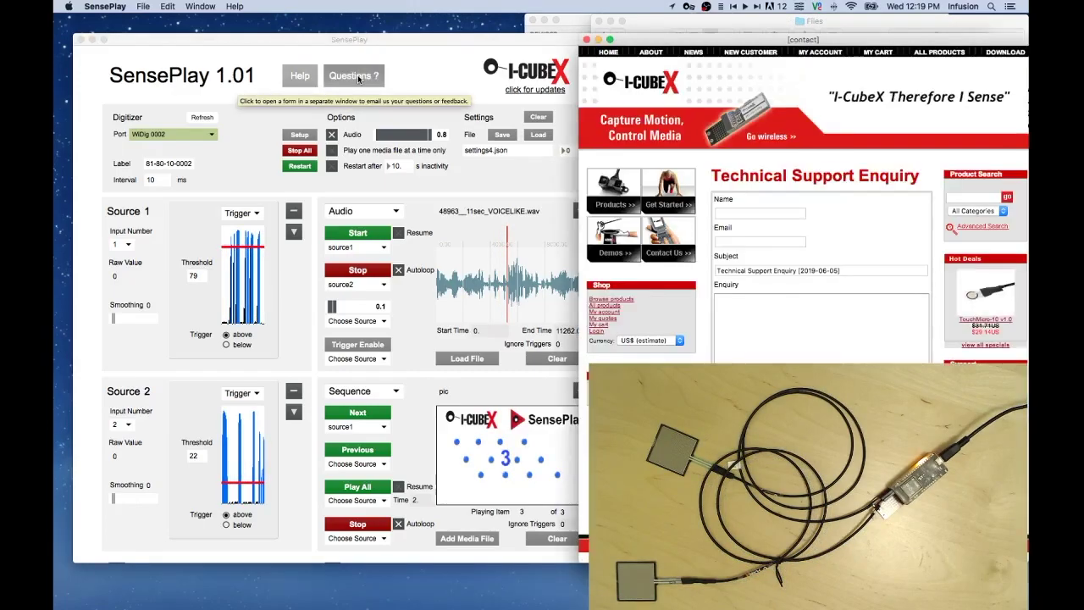